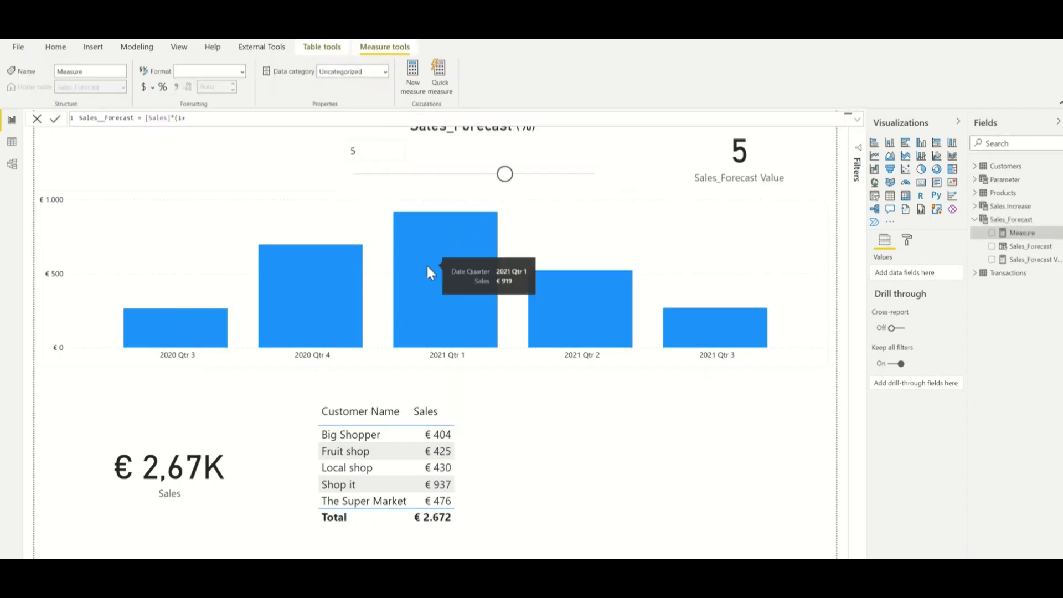
Complete the forecast formula with Sales_Forecast Value and show the finished report's Sales increase slicer
type("sales")
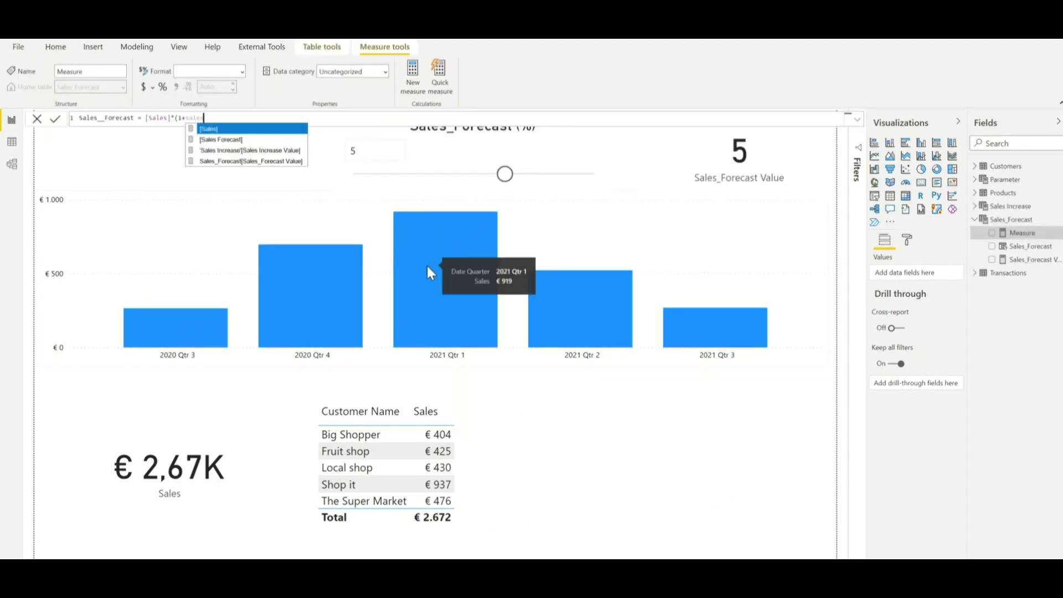
left_click(244, 162)
key("Tab")
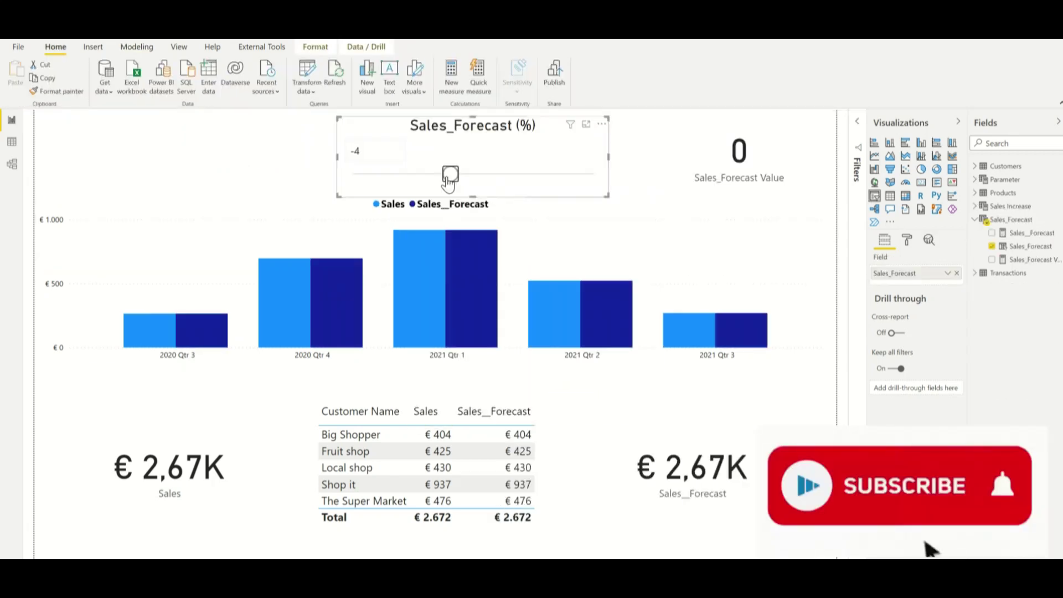
left_click_drag(450, 175, 415, 176)
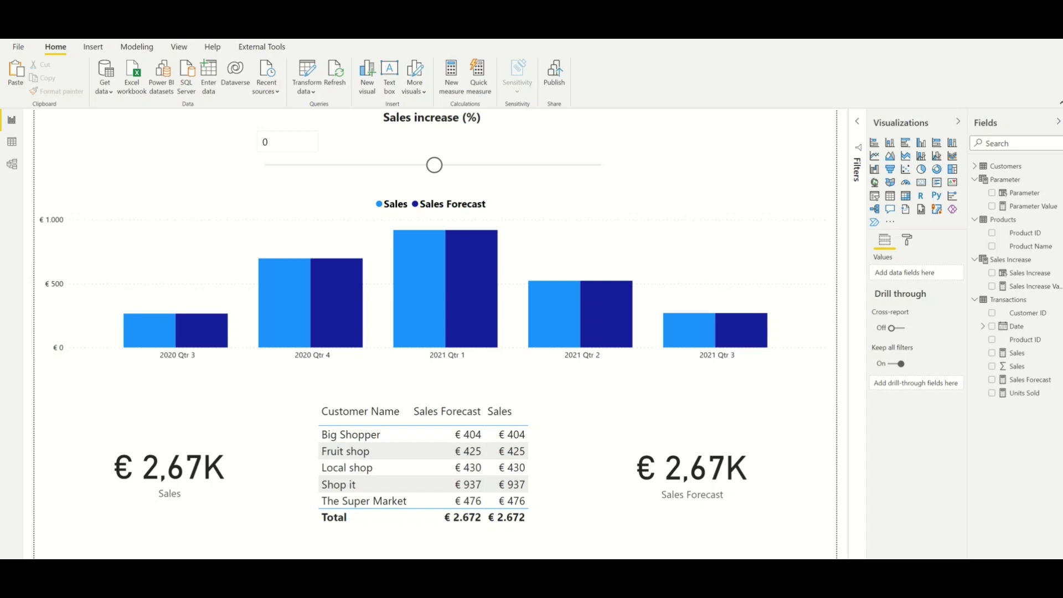
Move the Sales increase (%) slider to 5, then to -10, updating the forecast visuals
left_click_drag(434, 164, 475, 165)
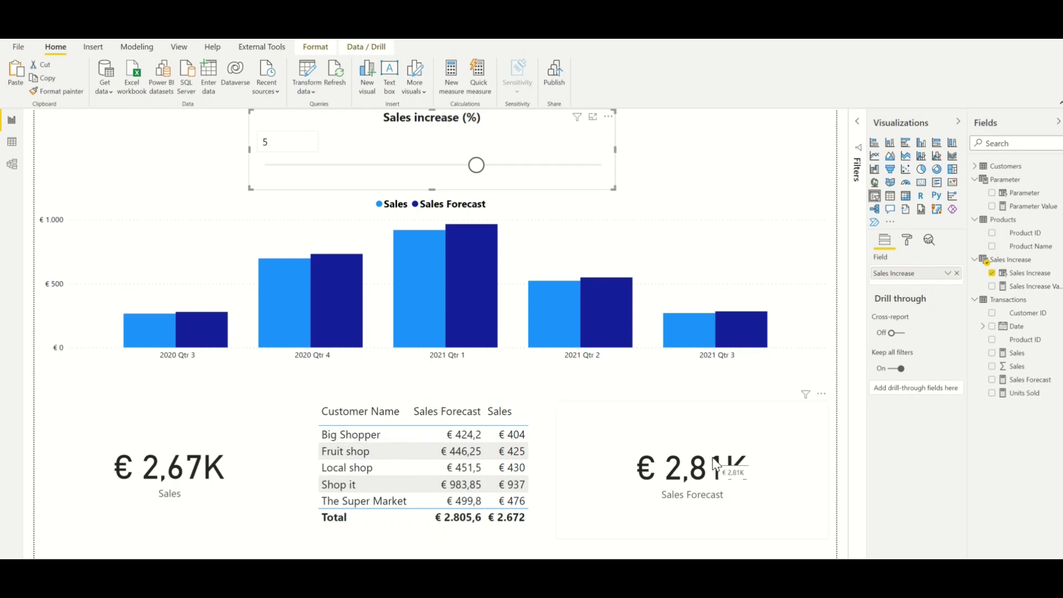
left_click_drag(479, 176, 356, 172)
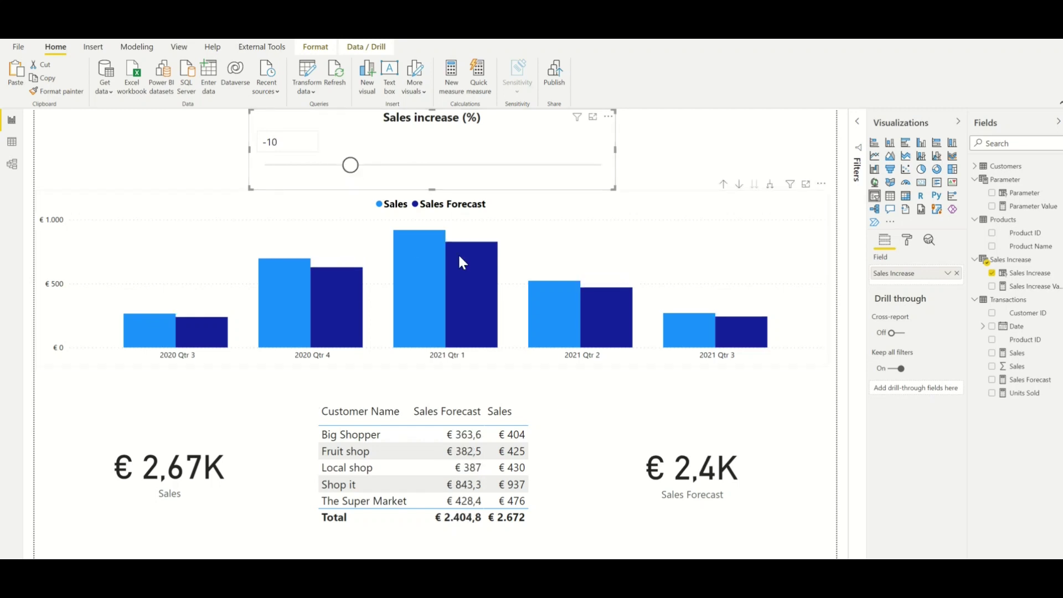
mouse_move(467, 252)
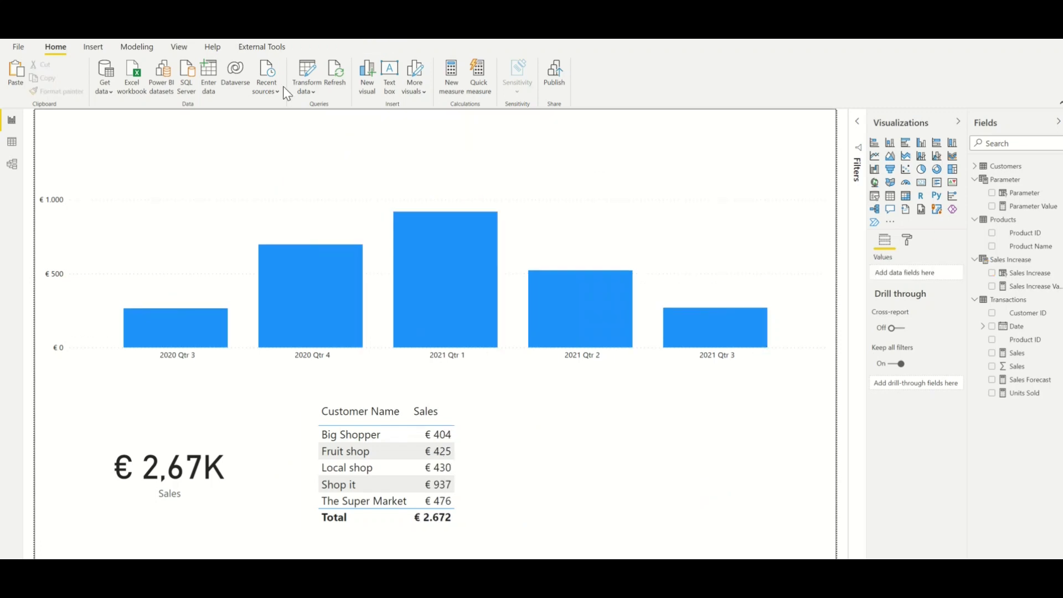
Start a new what-if parameter named Sales_Forecast with the Whole number data type
left_click(141, 46)
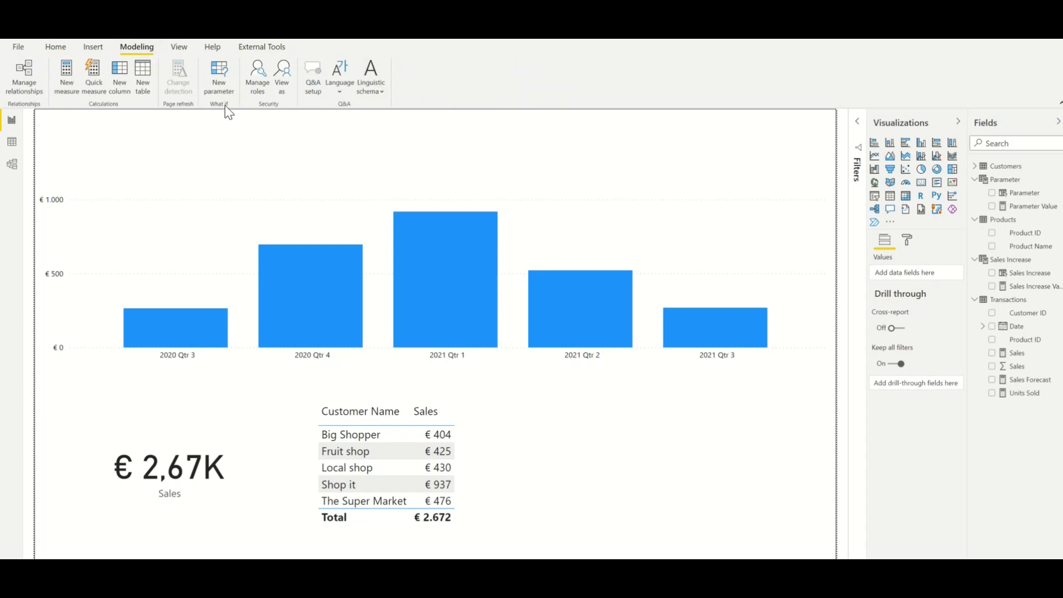
left_click(221, 83)
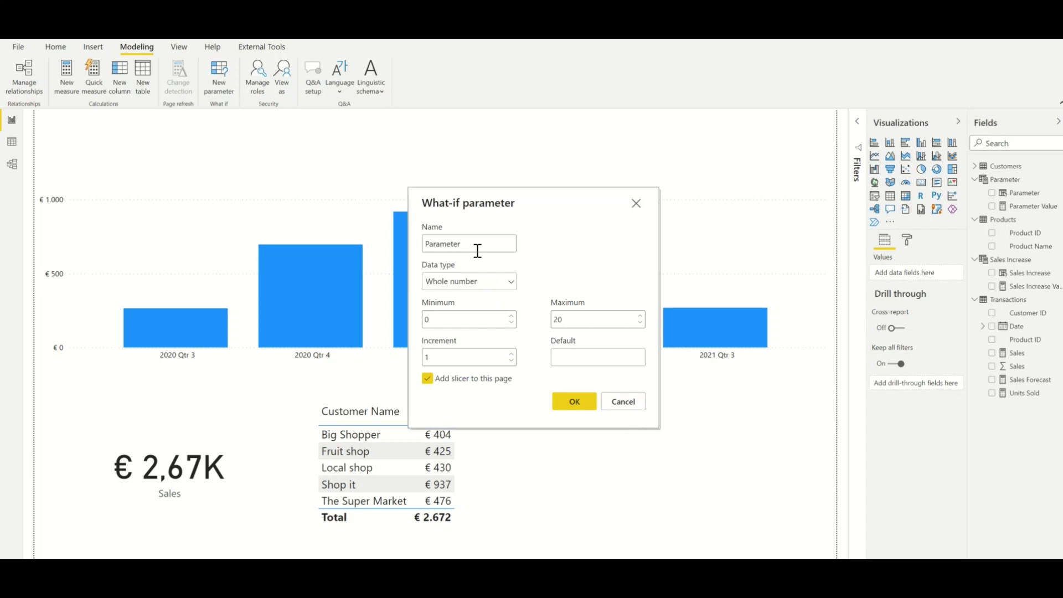
double_click(477, 250)
type("Sales_Forecast")
left_click(493, 286)
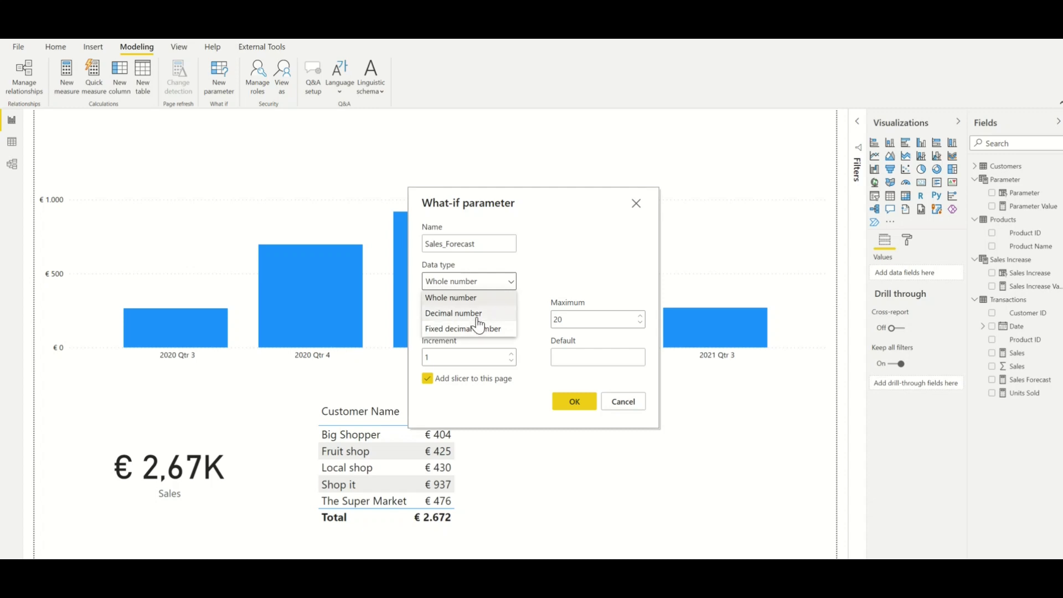
left_click(469, 298)
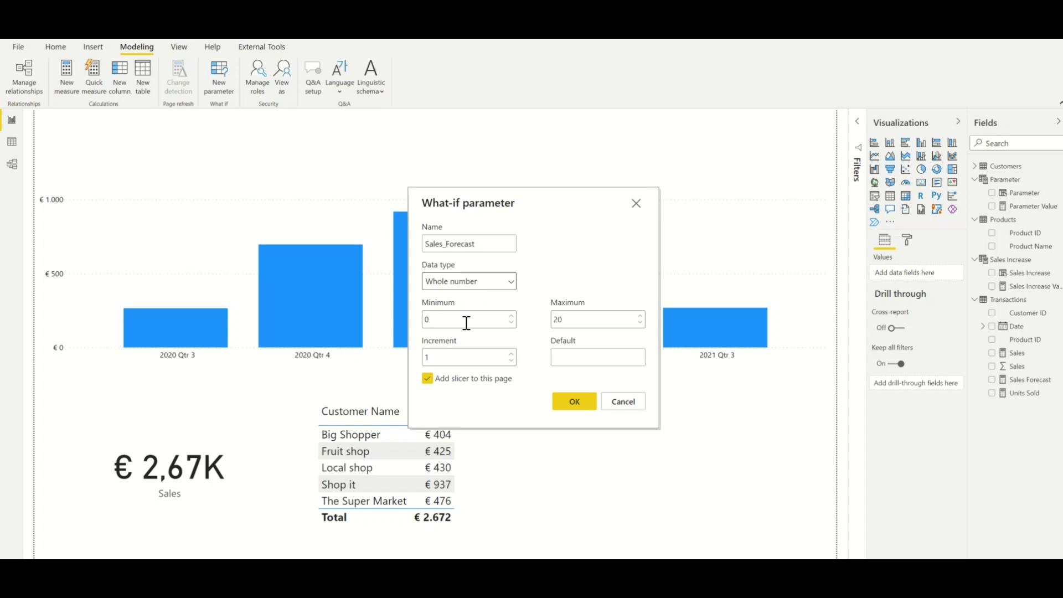
Set the parameter range from -20 to 20 with default 0, and create it
left_click(431, 321)
type("20")
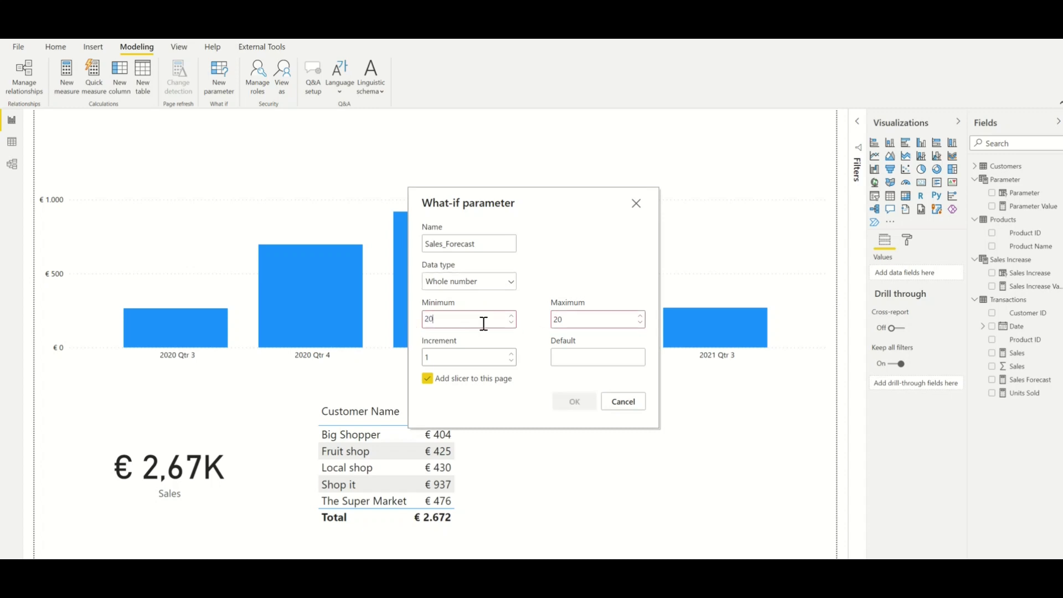
key("Home")
type("-")
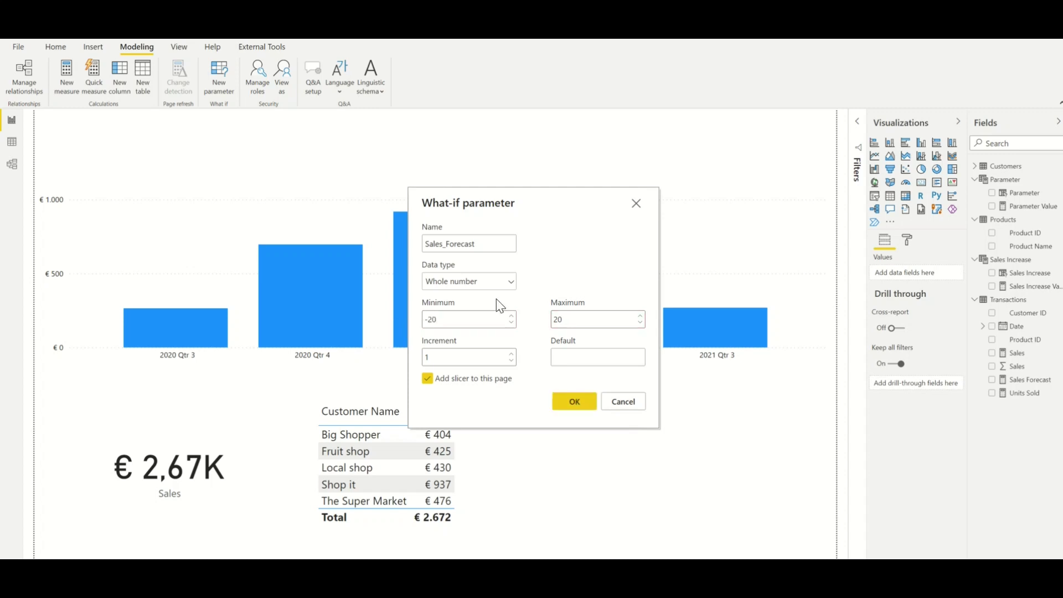
left_click(582, 319)
left_click(568, 357)
type("0")
key("Return")
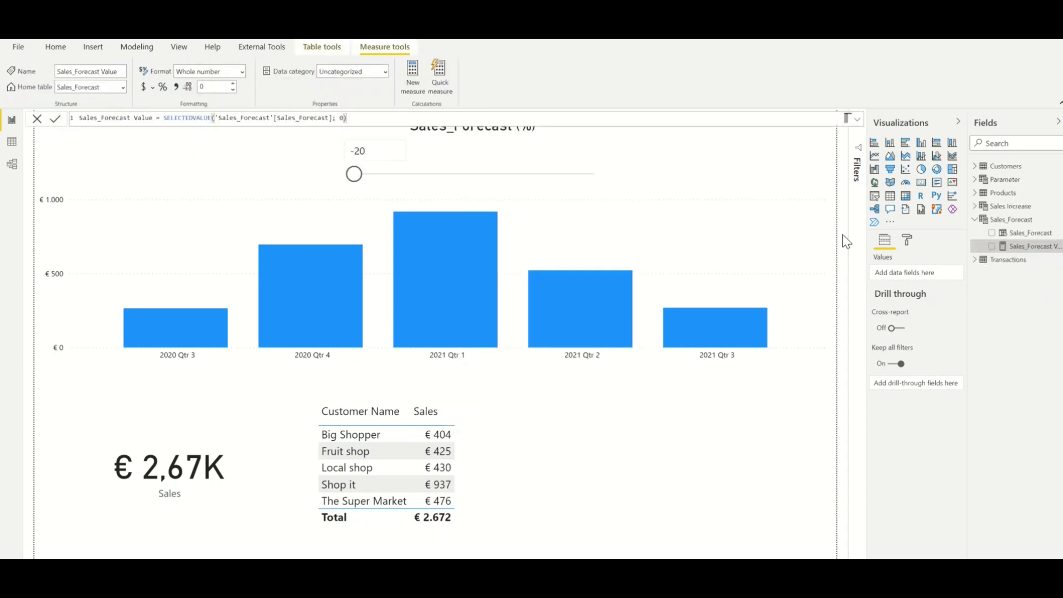
left_click(1002, 233)
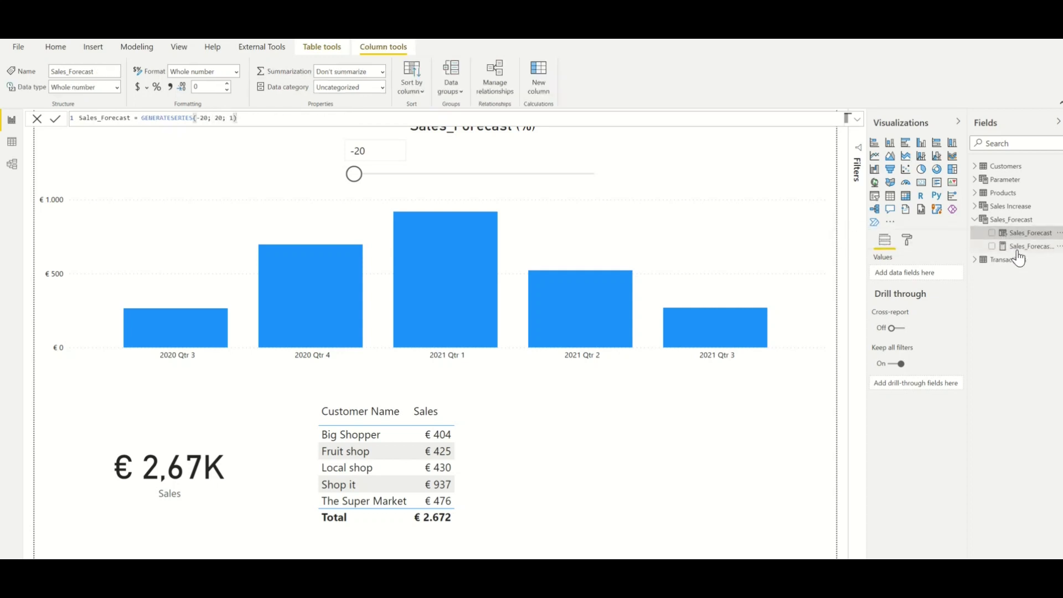
left_click(1018, 248)
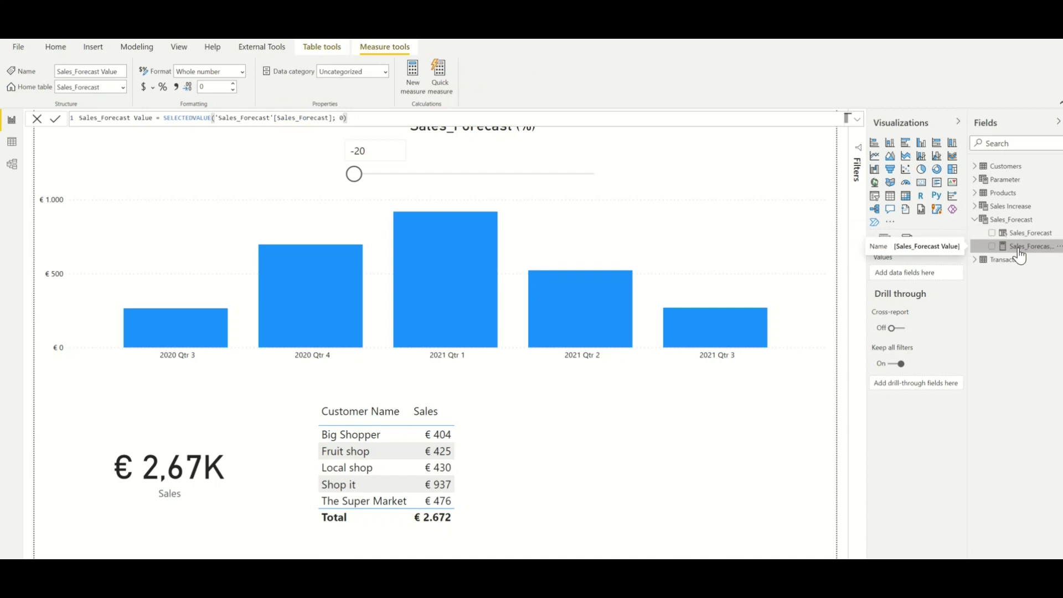
left_click(1021, 236)
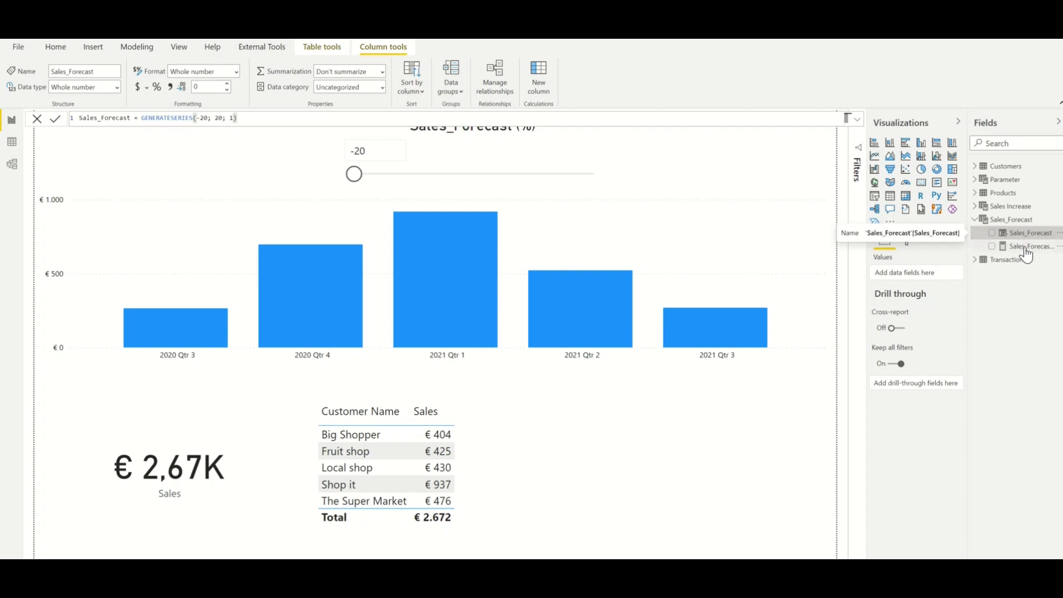
left_click(1023, 248)
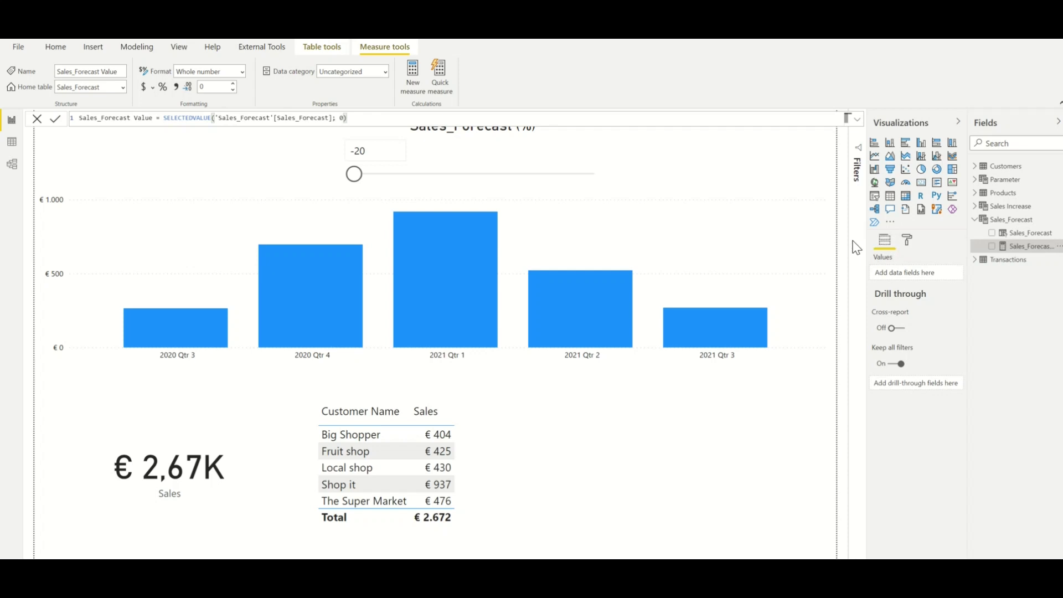
left_click_drag(164, 117, 212, 117)
left_click(774, 157)
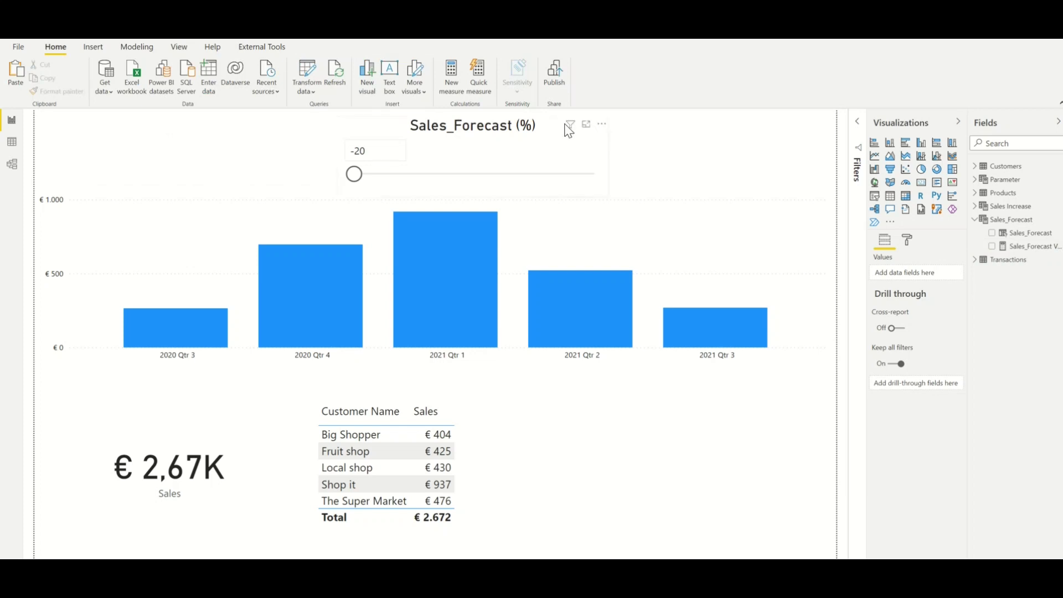
Add a card visual showing the Sales_Forecast Value
left_click(544, 131)
left_click(818, 168)
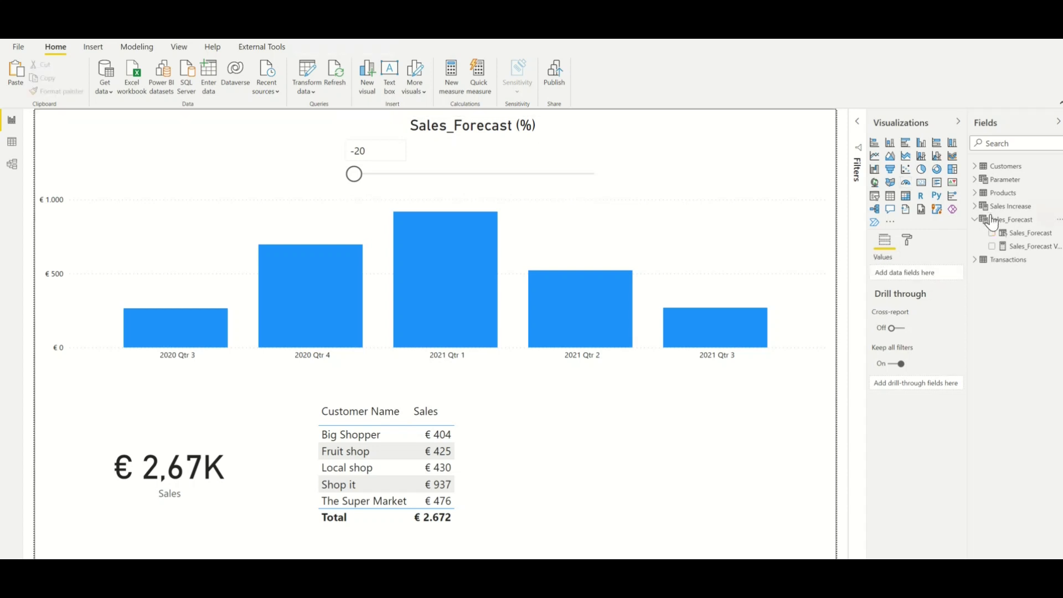
left_click(991, 247)
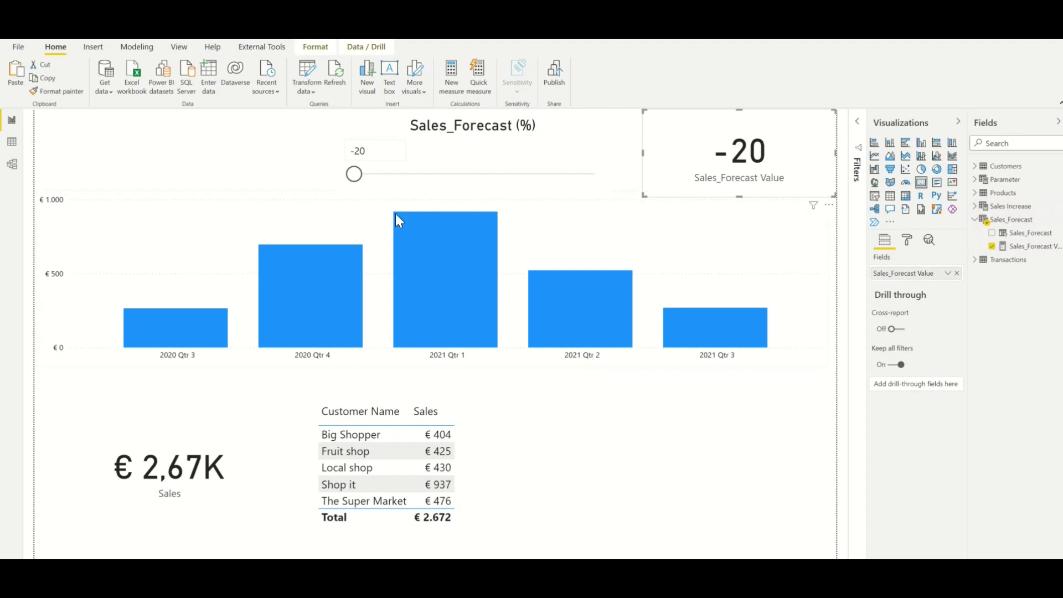
Raise the Sales_Forecast (%) slider from -20 to 5
left_click_drag(354, 174, 409, 176)
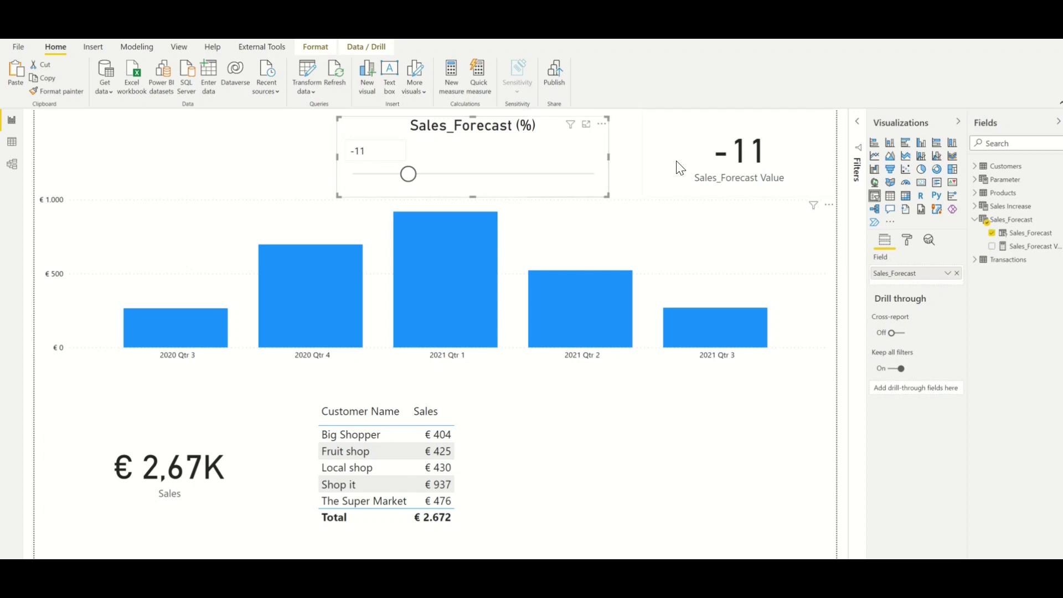
left_click(691, 177)
left_click_drag(409, 174, 506, 178)
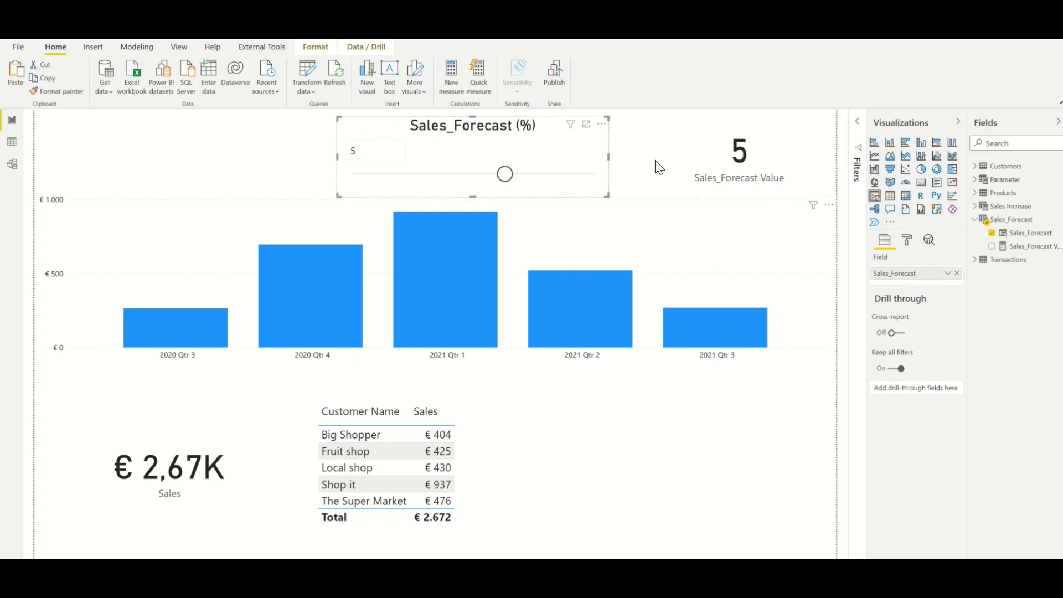
left_click(799, 428)
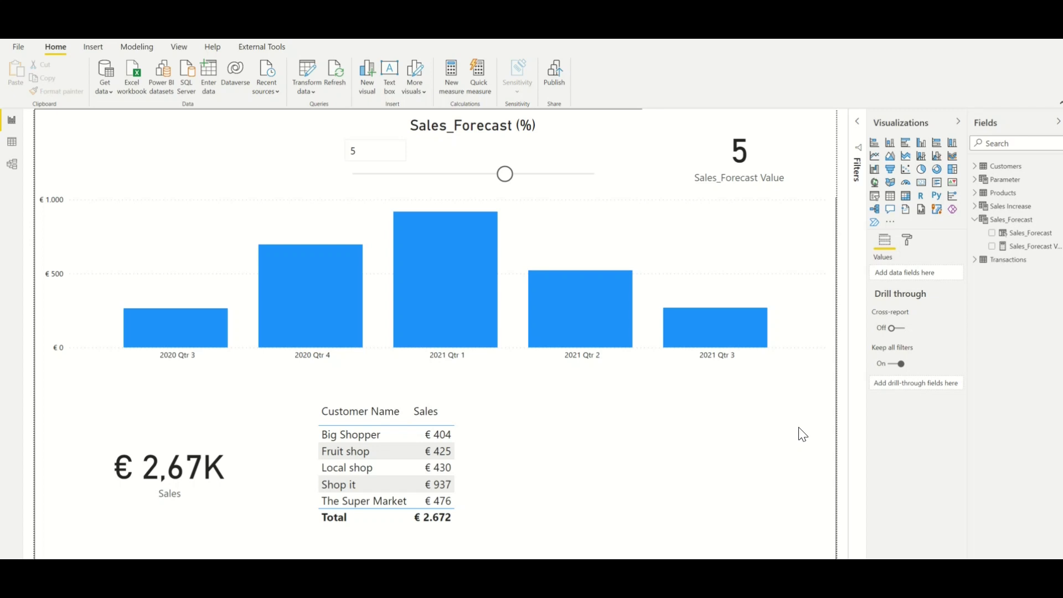
Add measure Sales__Forecast = [Sales]*(1+Sales_Forecast[Sales_Forecast Value]/100) to the Sales_Forecast table
right_click(985, 219)
left_click(957, 222)
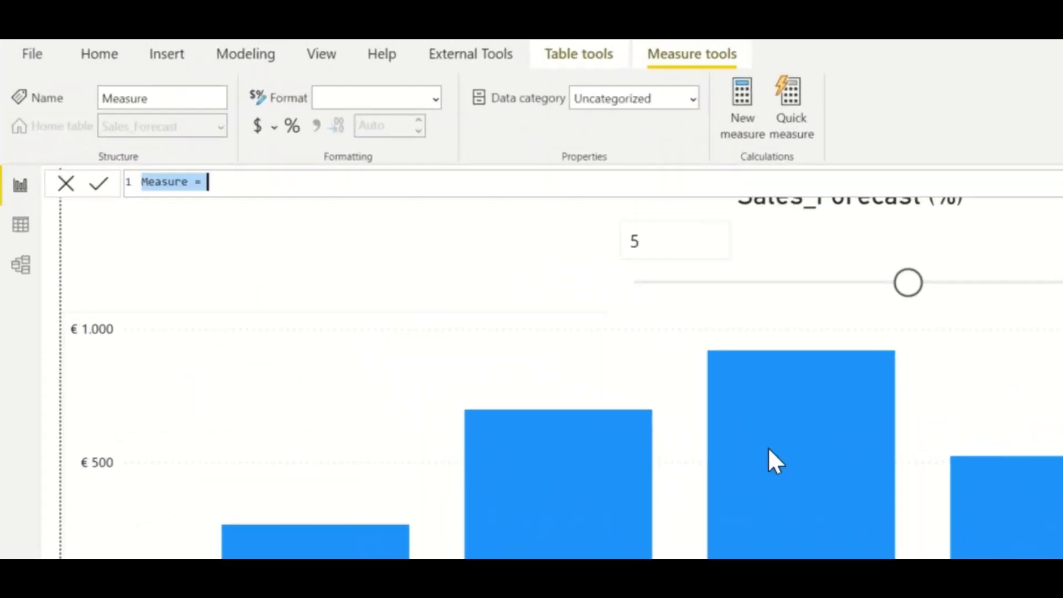
type("Sales__For")
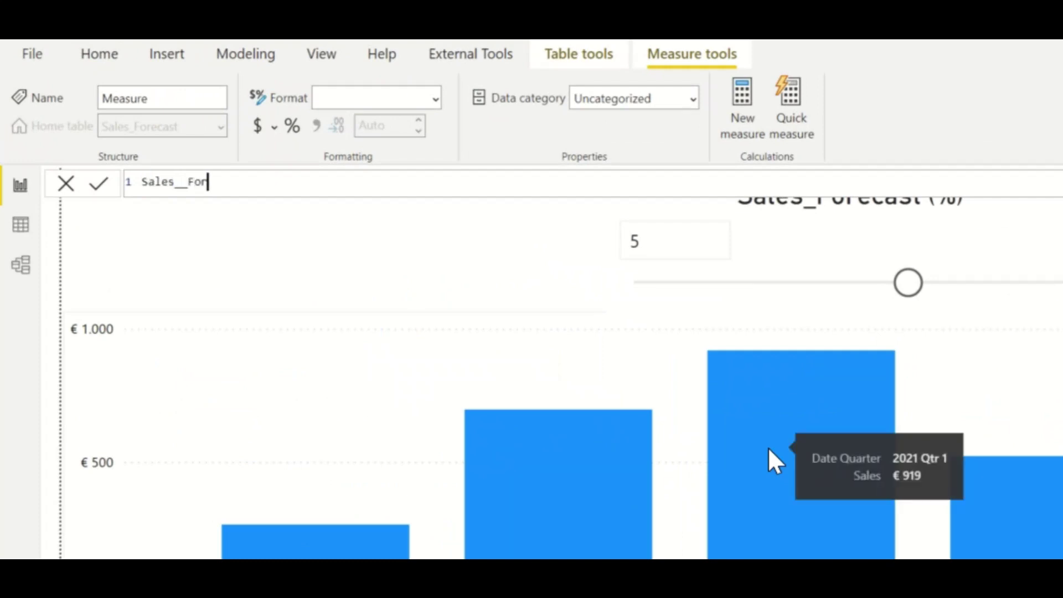
type("ecast = [Sales]")
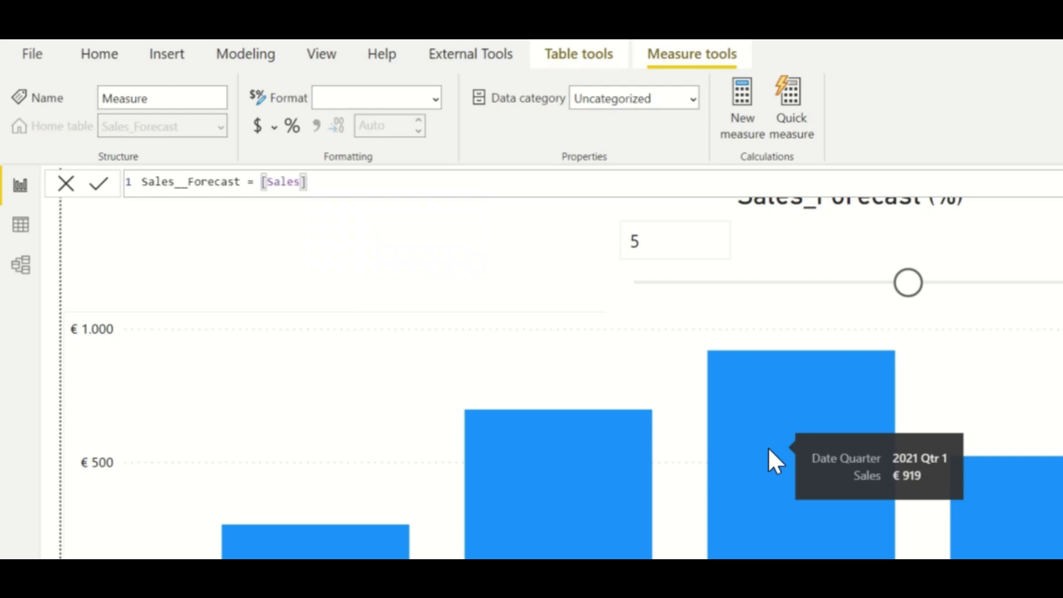
type("*(1+sales")
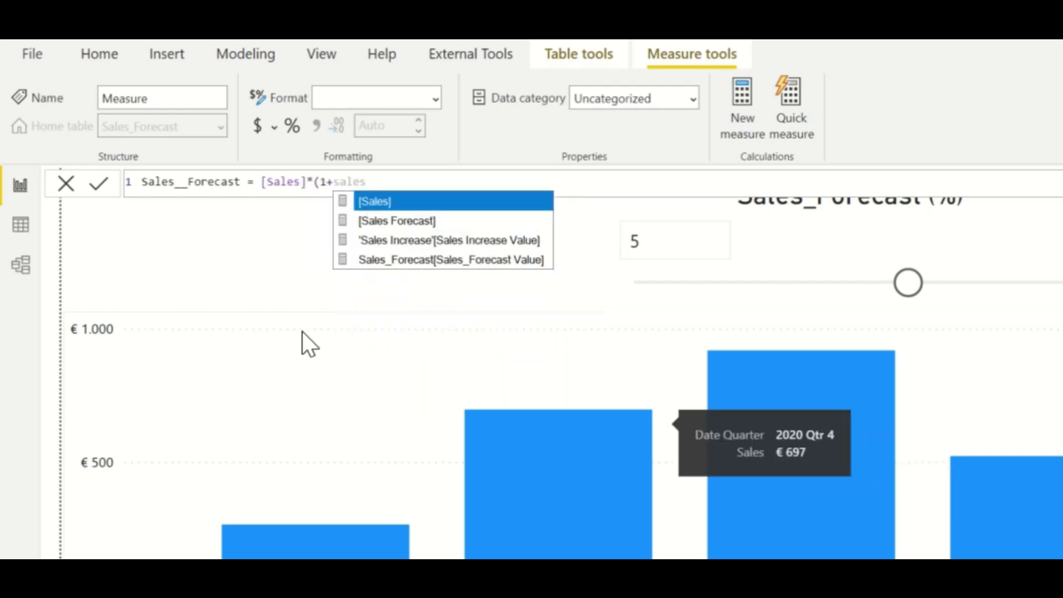
left_click(436, 260)
key("Tab")
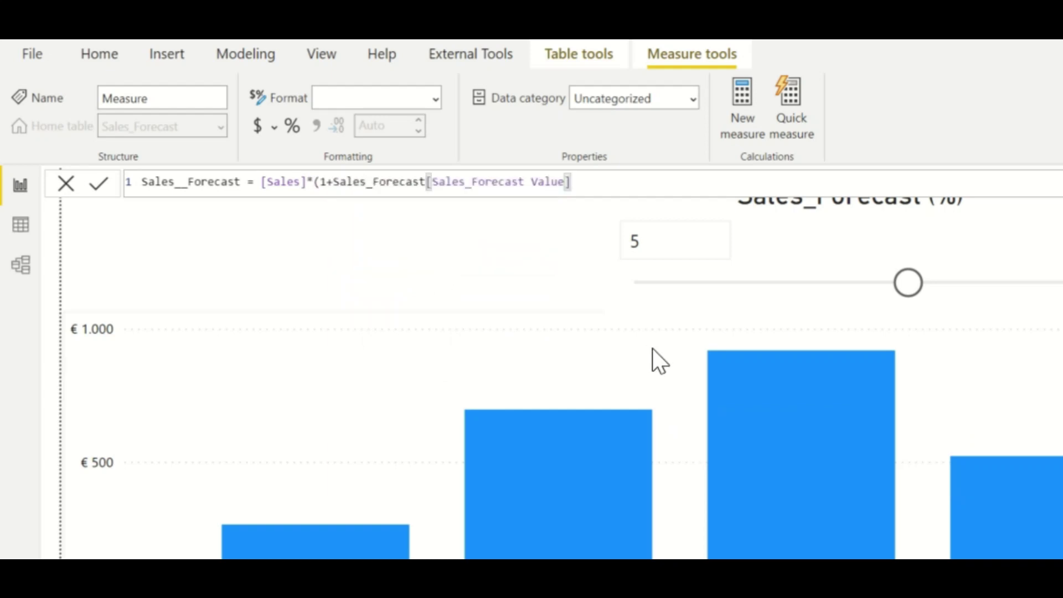
type("/100)")
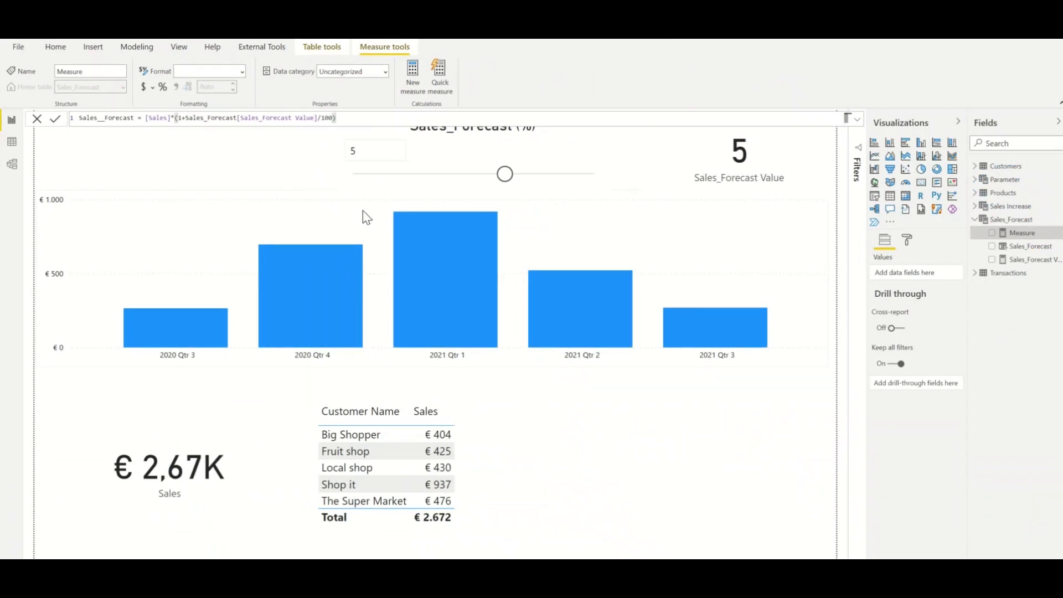
key("Return")
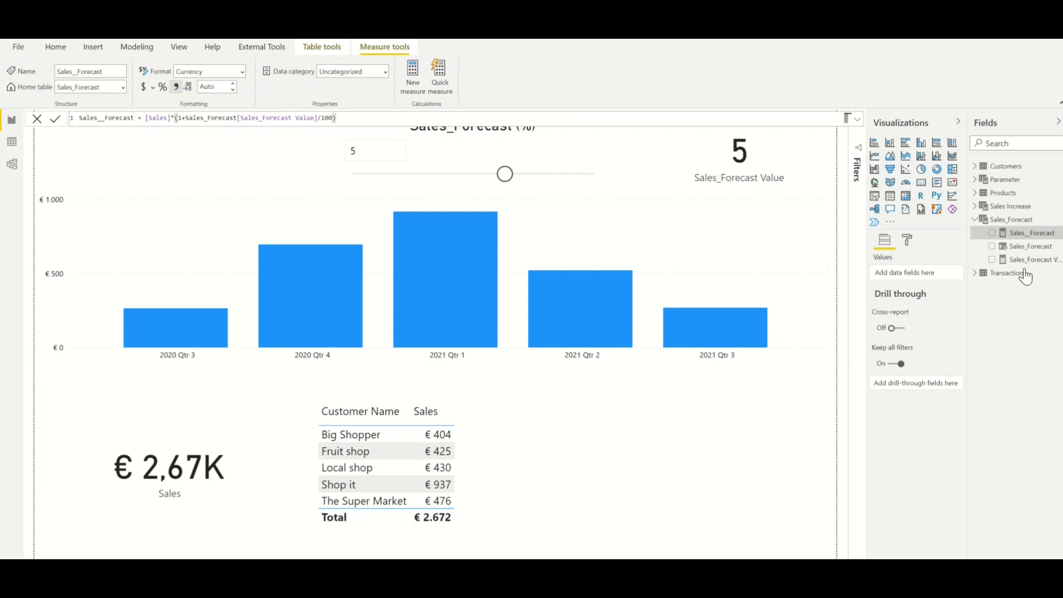
Add Sales__Forecast to the column chart and customer table, and as a new card
left_click_drag(1021, 232, 715, 258)
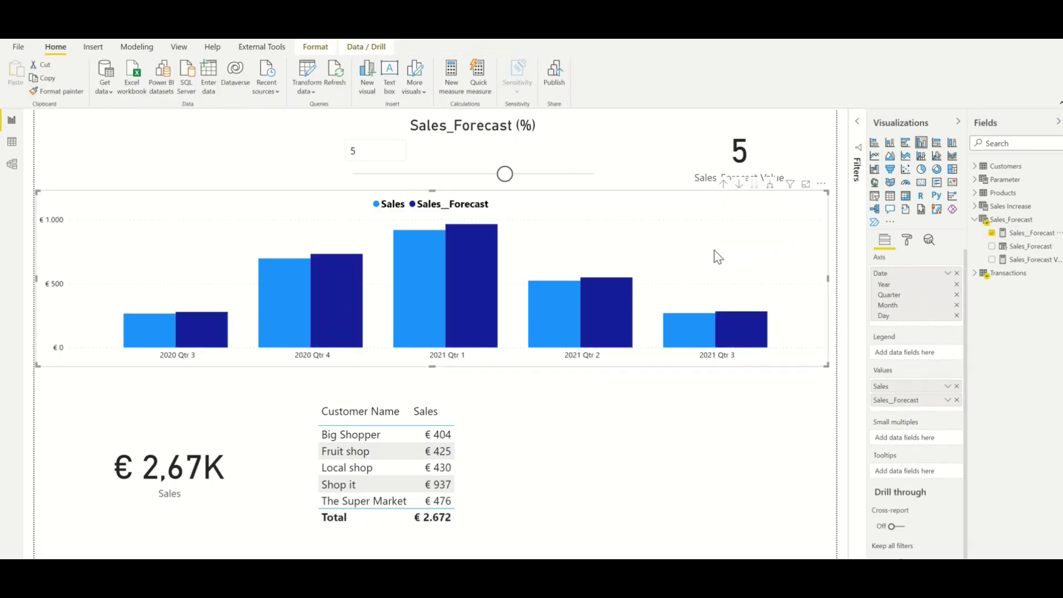
left_click_drag(1030, 233, 443, 464)
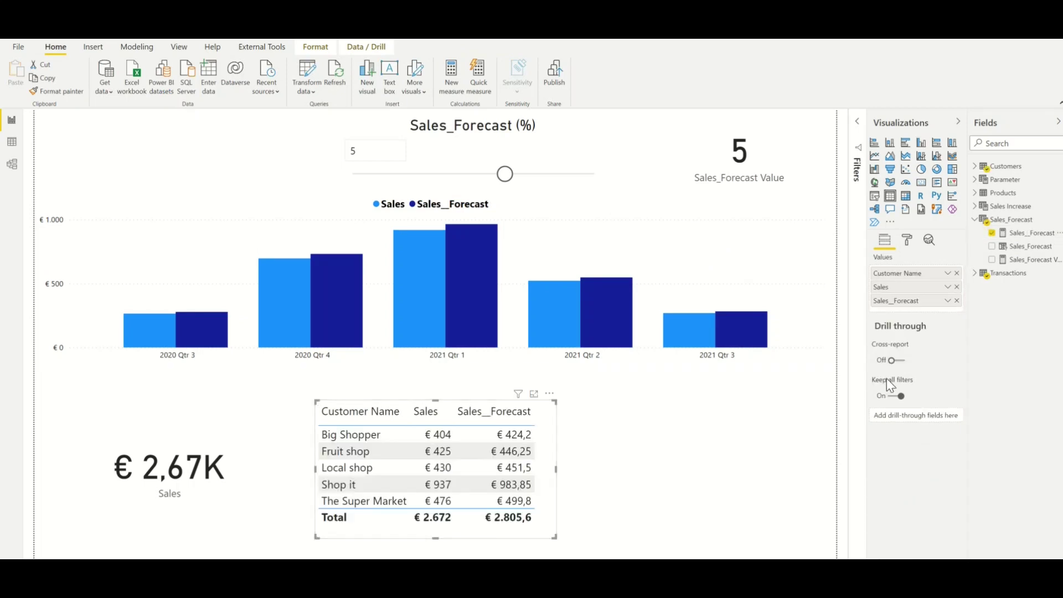
left_click(786, 452)
left_click_drag(1018, 233, 729, 490)
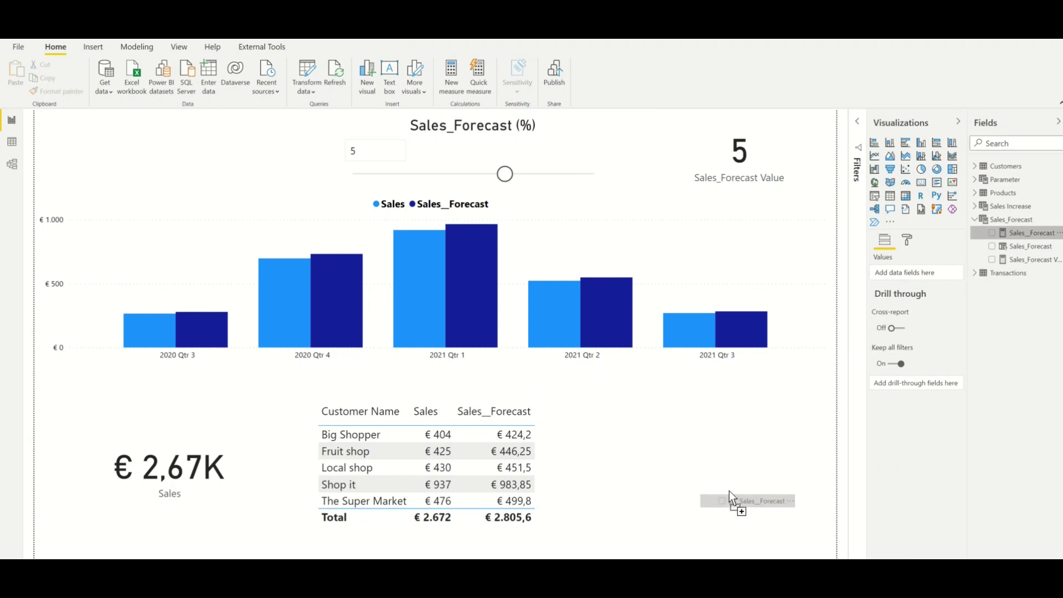
left_click(920, 182)
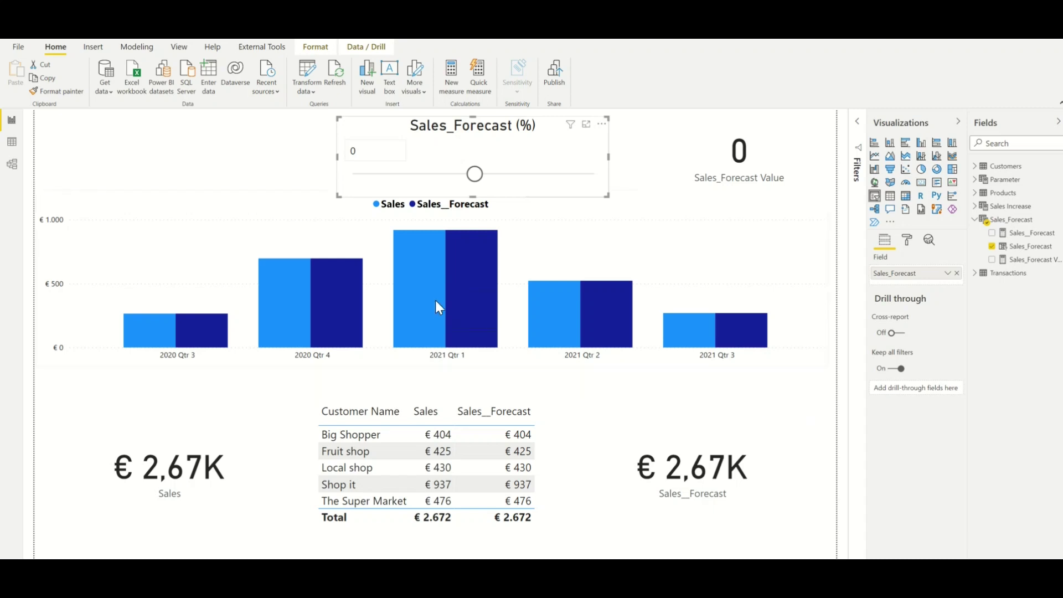
Set the Sales_Forecast (%) slider to -10, lowering Sales__Forecast to € 2.404,8
mouse_move(436, 303)
left_click_drag(475, 178, 417, 183)
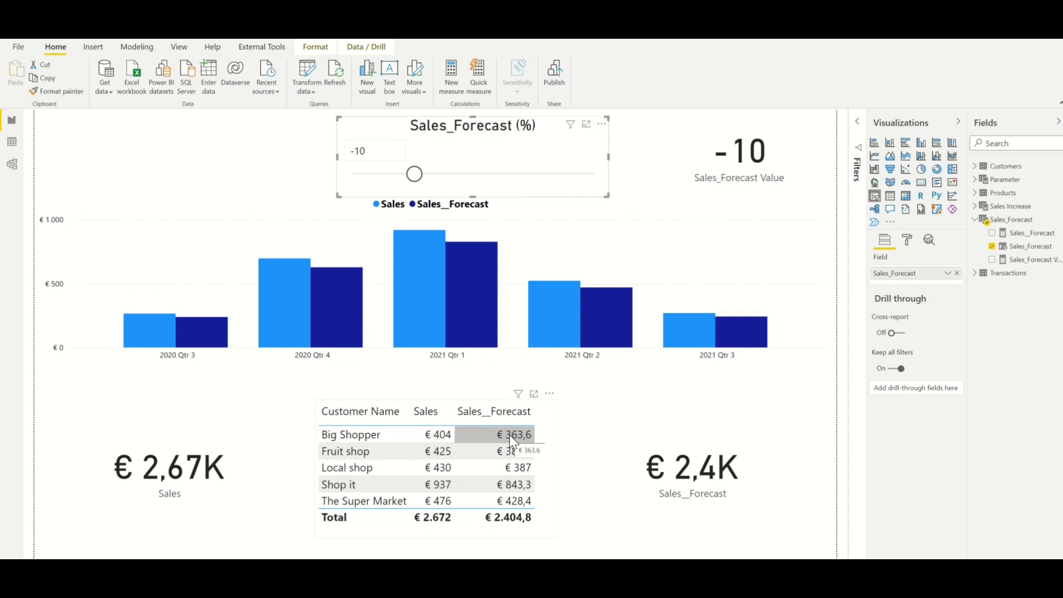
left_click(846, 400)
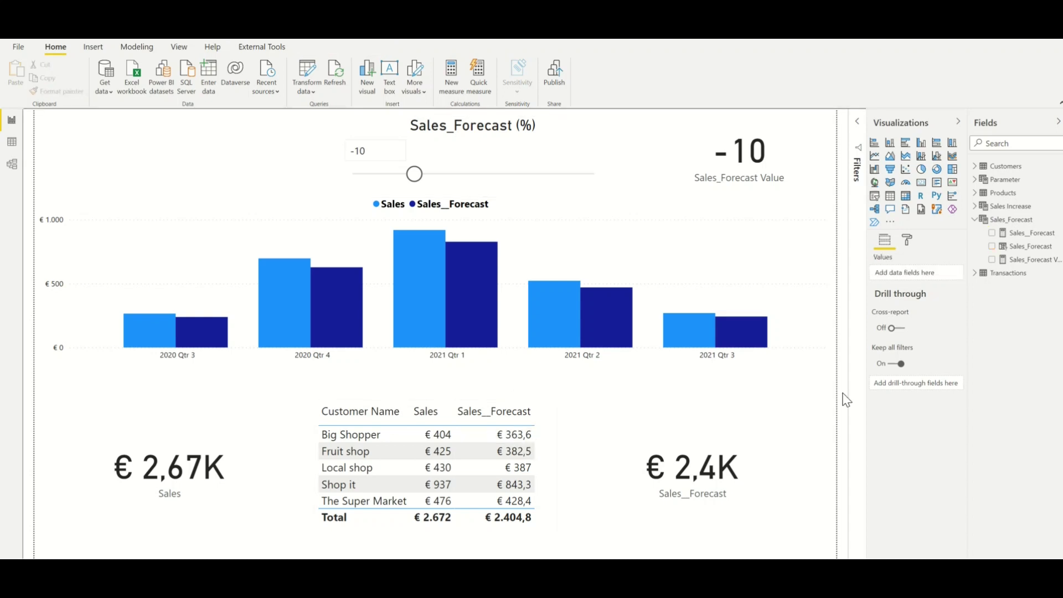